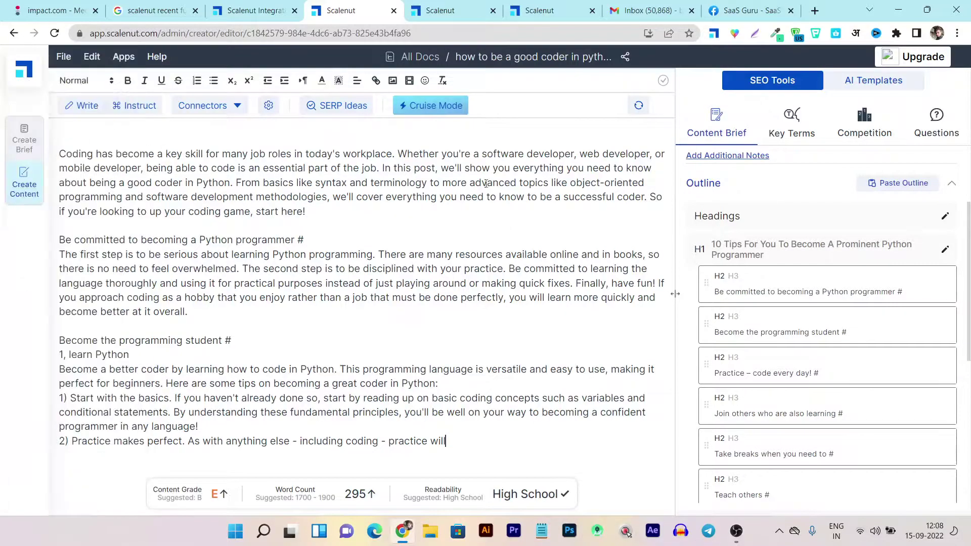
- Select the full H1 heading text in the Content Brief outline
{"action": "double_click", "coordinate": [767, 244]}
{"action": "left_click", "coordinate": [767, 257]}
{"action": "triple_click", "coordinate": [736, 248]}
{"action": "key", "text": "ctrl+c"}
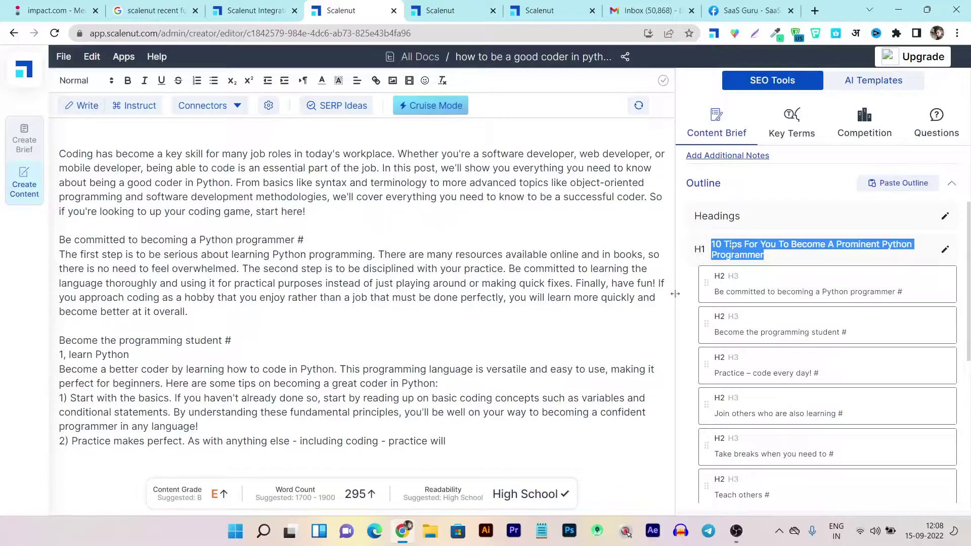
- Launch Cruise Mode and paste '10 Tips For You To Become A Prominent Python Programmer' as blog context
{"action": "left_click", "coordinate": [430, 107]}
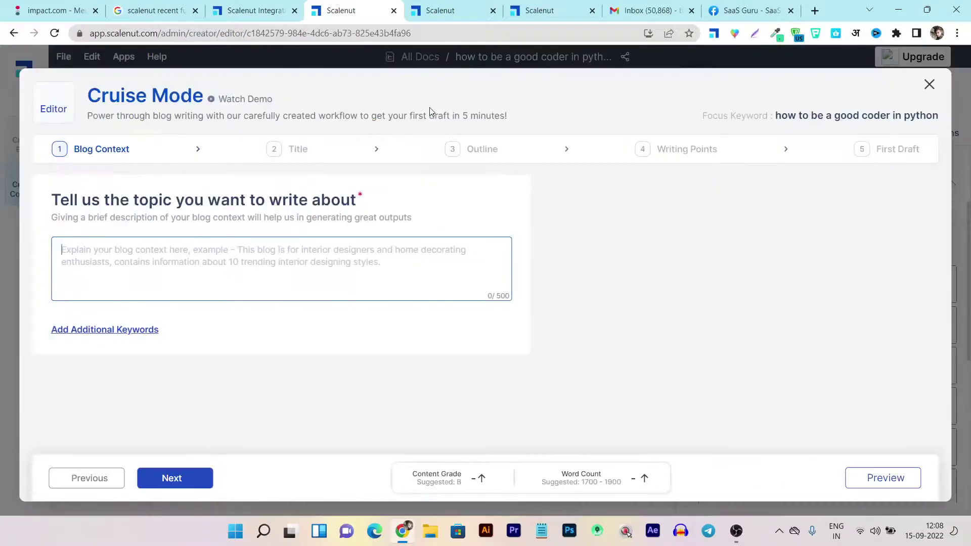
{"action": "left_click", "coordinate": [63, 295]}
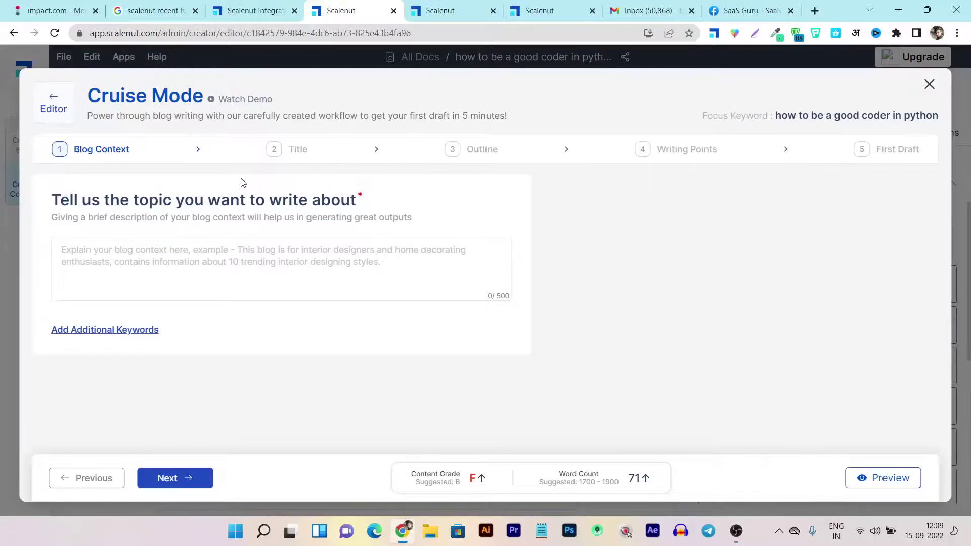
{"action": "left_click", "coordinate": [122, 256]}
{"action": "key", "text": "ctrl+v"}
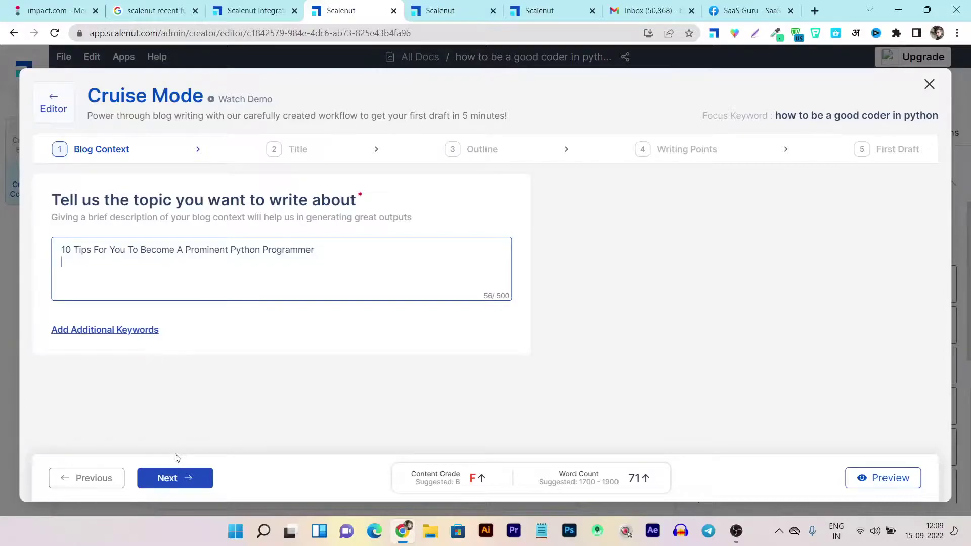
- Choose the AI-suggested title 'The 10 Best Practices of a Successful Python Programmer'
{"action": "left_click", "coordinate": [175, 473]}
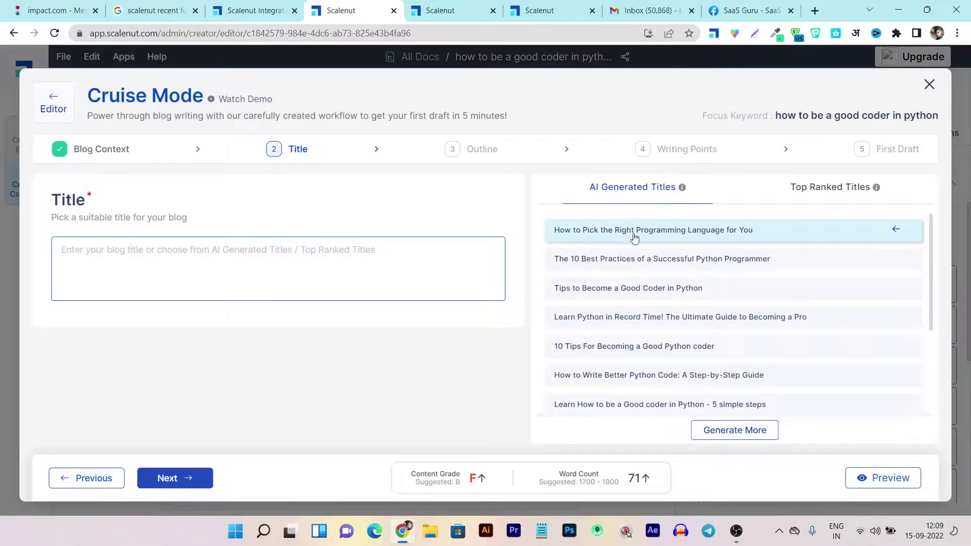
{"action": "left_click", "coordinate": [586, 263]}
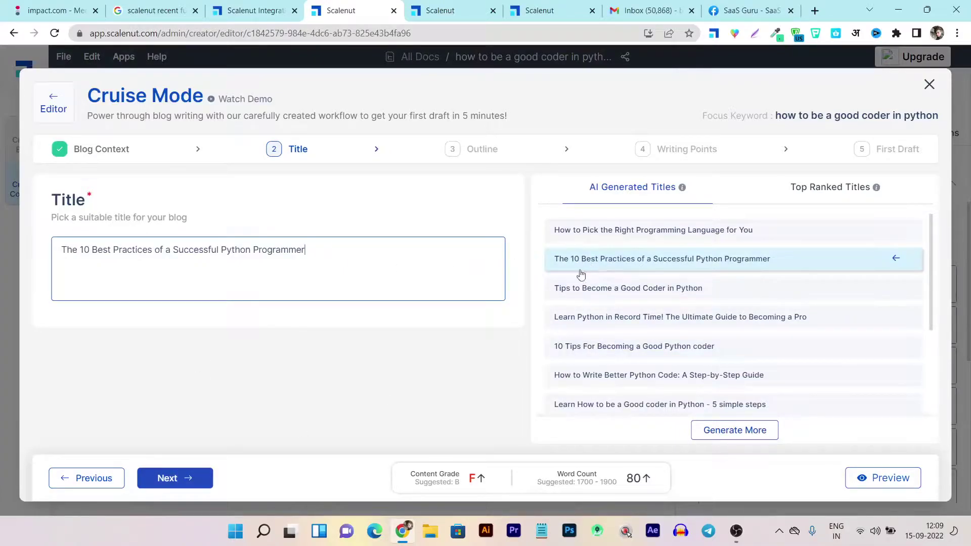
- Add the #1 top-ranked H2 'Be committed to becoming a Python programmer #' to the outline
{"action": "left_click", "coordinate": [187, 483]}
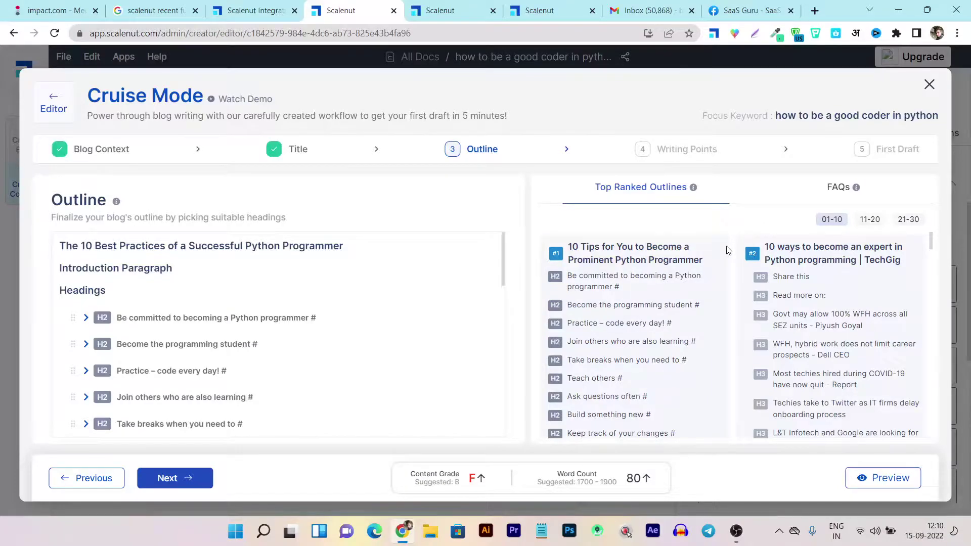
{"action": "scroll", "coordinate": [667, 347], "scroll_direction": "down", "scroll_amount": 3}
{"action": "scroll", "coordinate": [671, 321], "scroll_direction": "up", "scroll_amount": 3}
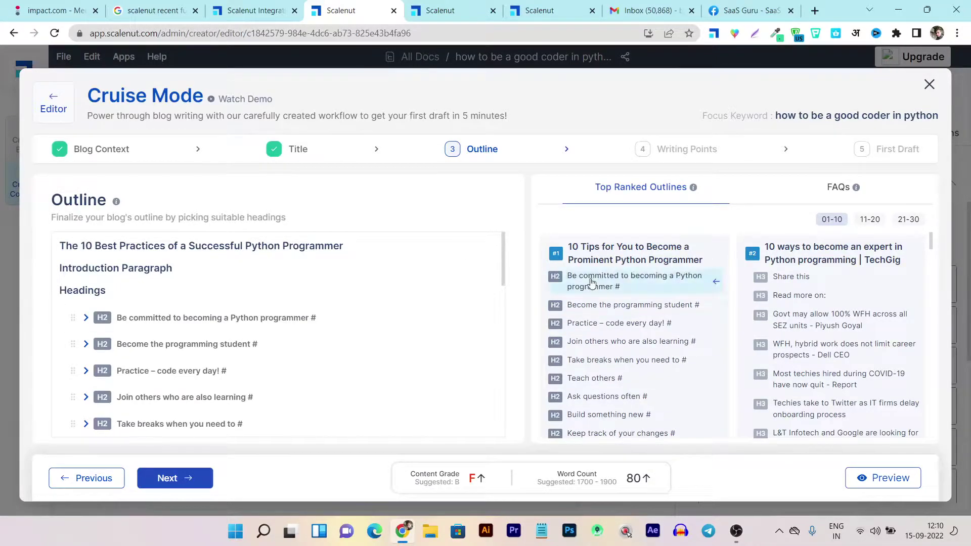
{"action": "left_click", "coordinate": [716, 281]}
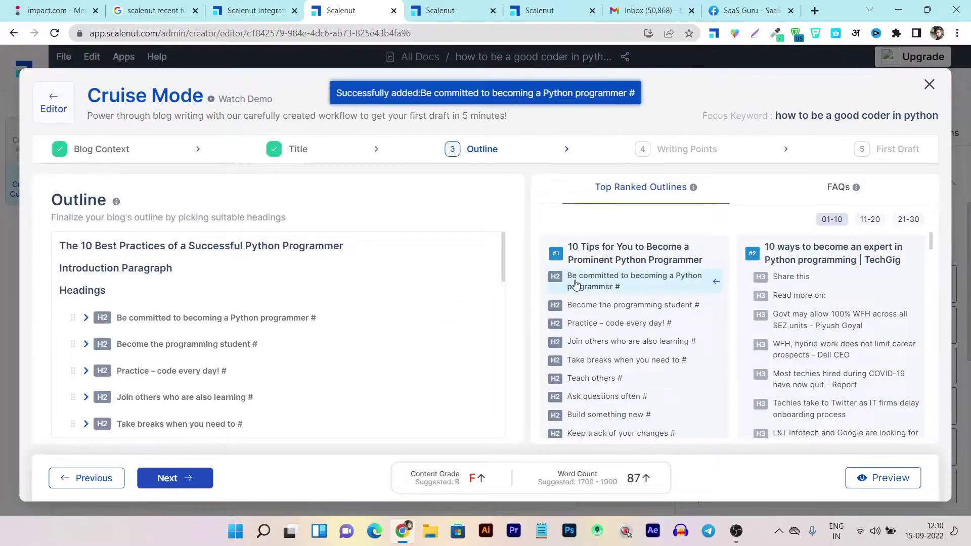
{"action": "scroll", "coordinate": [253, 330], "scroll_direction": "down", "scroll_amount": 10}
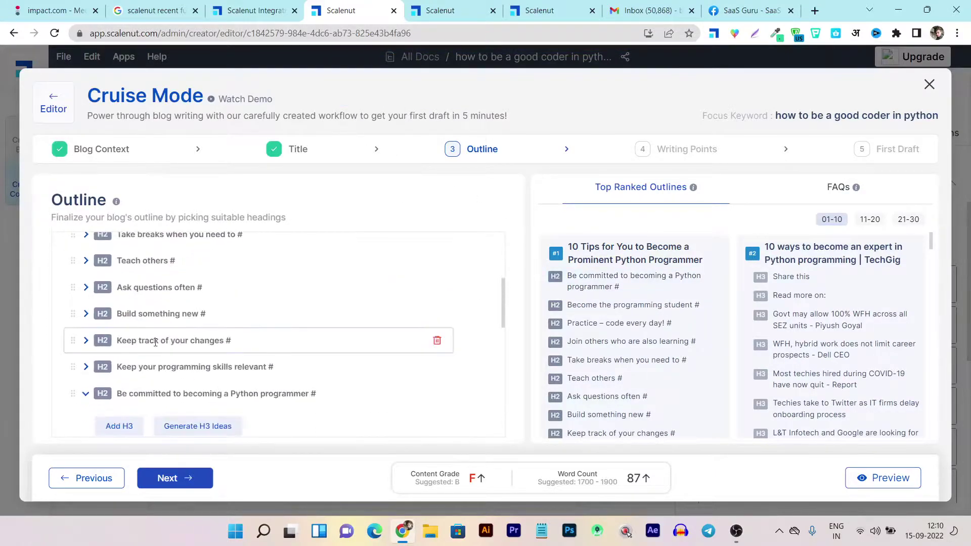
{"action": "scroll", "coordinate": [345, 353], "scroll_direction": "down", "scroll_amount": 2}
{"action": "scroll", "coordinate": [345, 353], "scroll_direction": "down", "scroll_amount": 4}
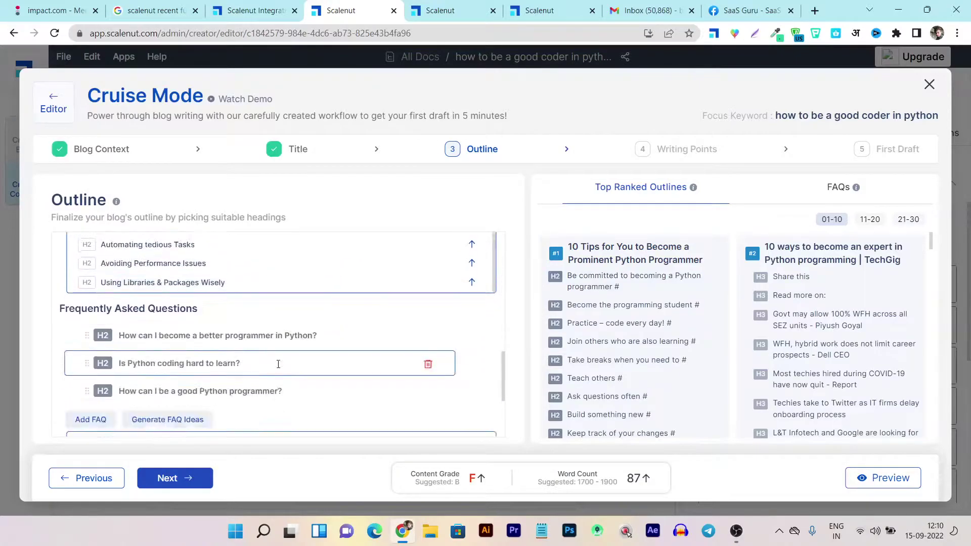
{"action": "scroll", "coordinate": [276, 362], "scroll_direction": "up", "scroll_amount": 15}
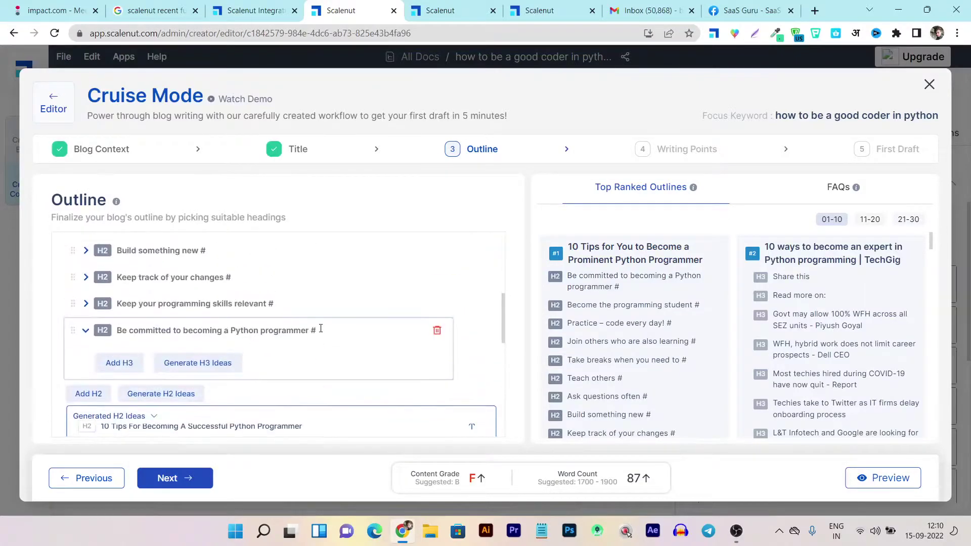
- Advance from the outline to the Writing Points step and review the generated points
{"action": "left_click", "coordinate": [170, 483]}
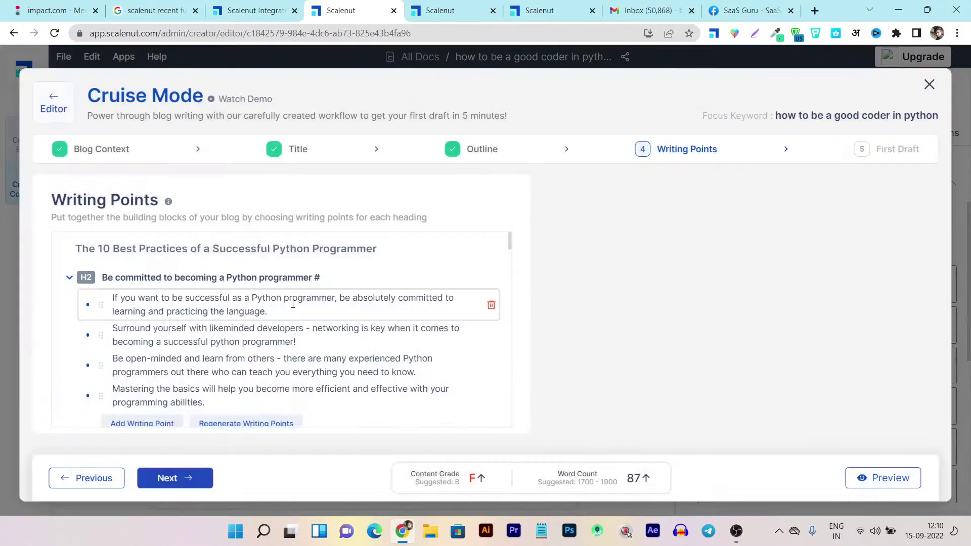
{"action": "scroll", "coordinate": [252, 343], "scroll_direction": "down", "scroll_amount": 4}
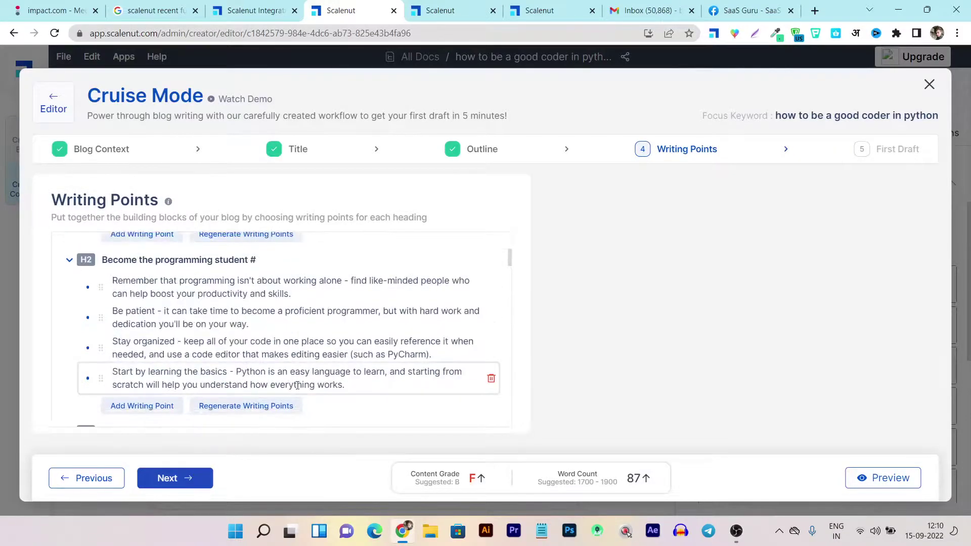
- Generate the 1306-word first draft and review it, collapsing the first FAQ question
{"action": "left_click", "coordinate": [185, 474]}
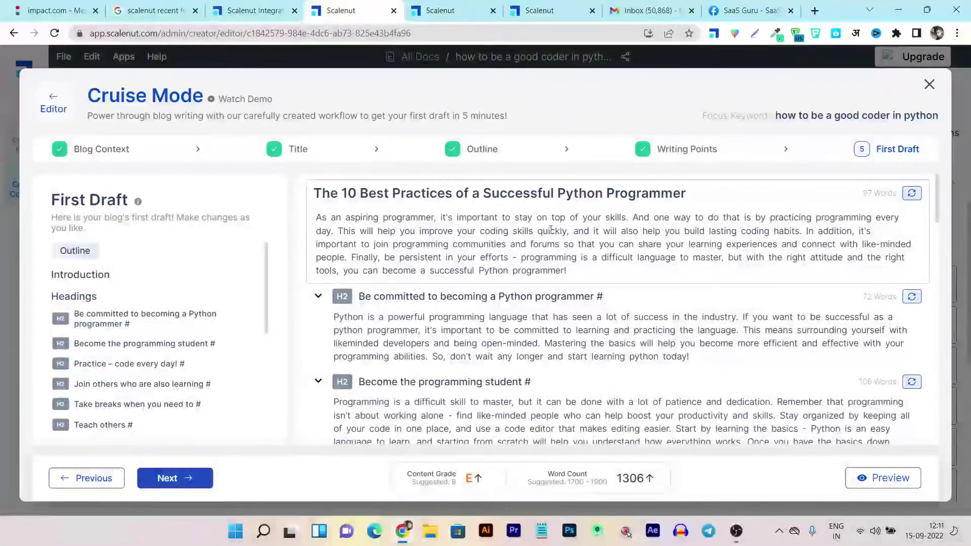
{"action": "scroll", "coordinate": [618, 232], "scroll_direction": "down", "scroll_amount": 6}
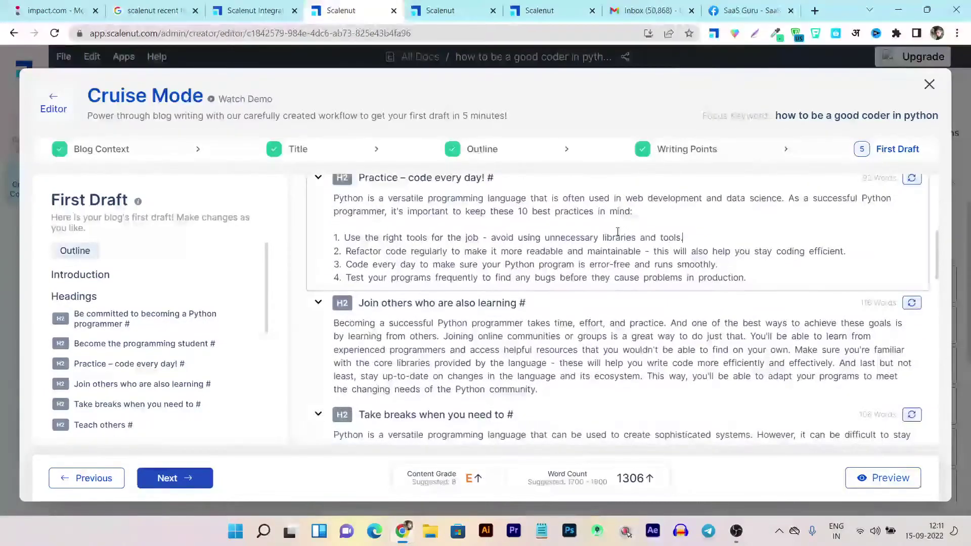
{"action": "scroll", "coordinate": [618, 231], "scroll_direction": "down", "scroll_amount": 20}
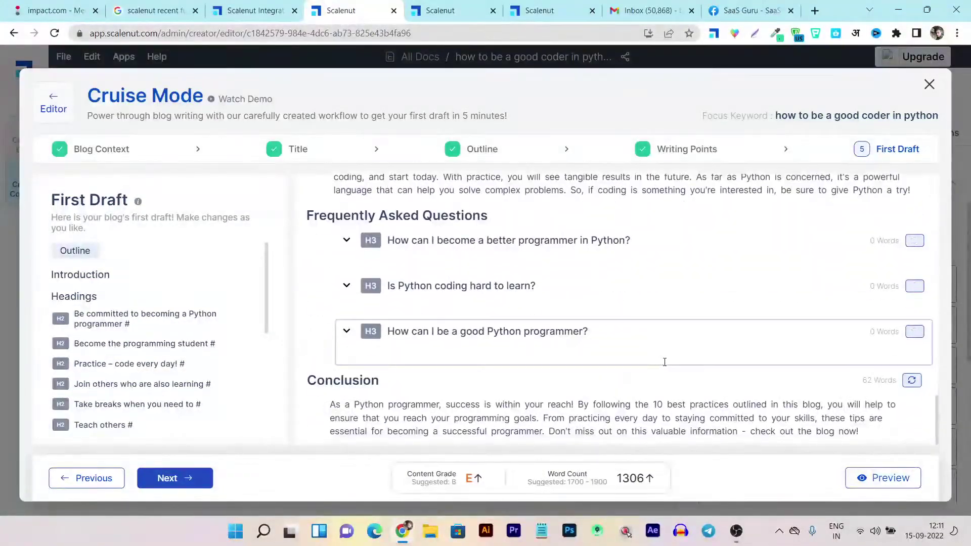
{"action": "left_click", "coordinate": [346, 240]}
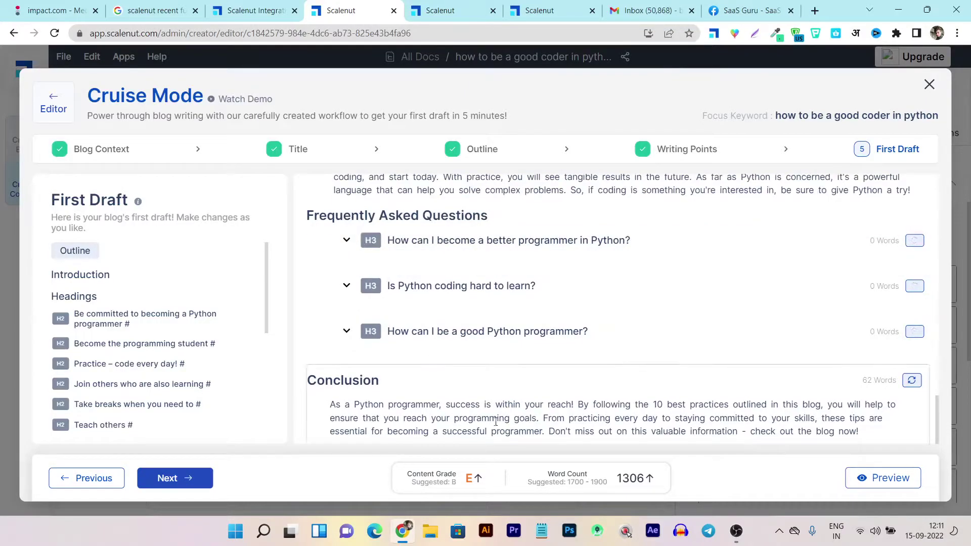
{"action": "scroll", "coordinate": [619, 354], "scroll_direction": "up", "scroll_amount": 8}
{"action": "scroll", "coordinate": [622, 344], "scroll_direction": "up", "scroll_amount": 15}
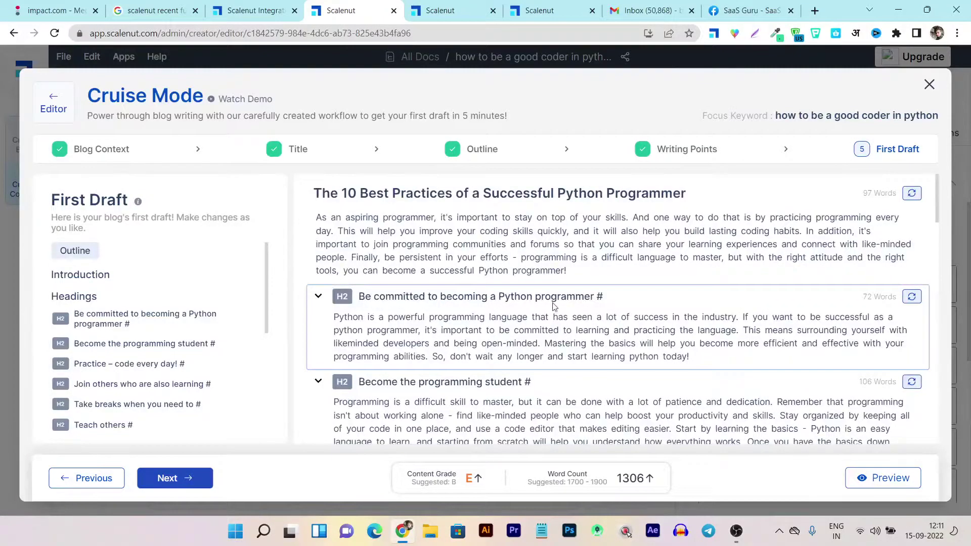
{"action": "scroll", "coordinate": [660, 307], "scroll_direction": "down", "scroll_amount": 5}
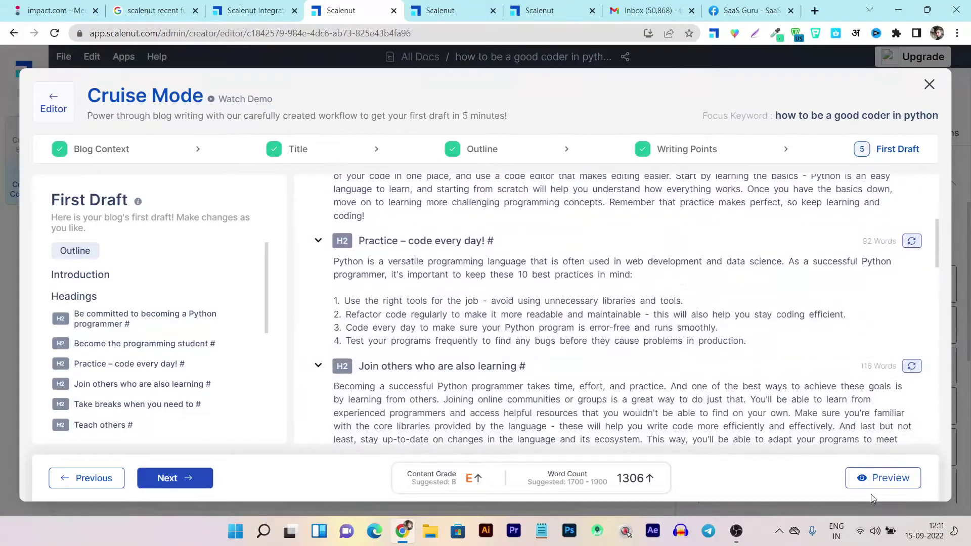
{"action": "left_click", "coordinate": [879, 489]}
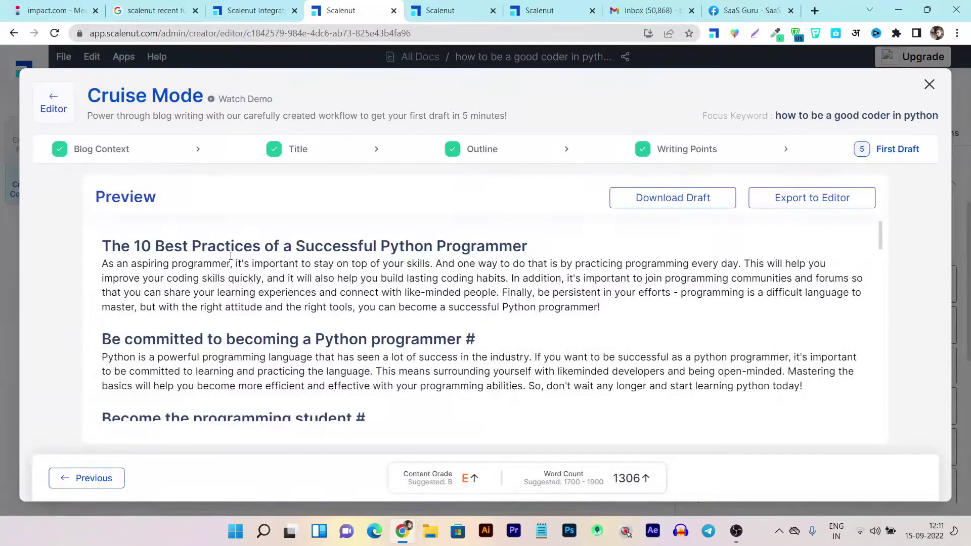
{"action": "scroll", "coordinate": [245, 251], "scroll_direction": "down", "scroll_amount": 15}
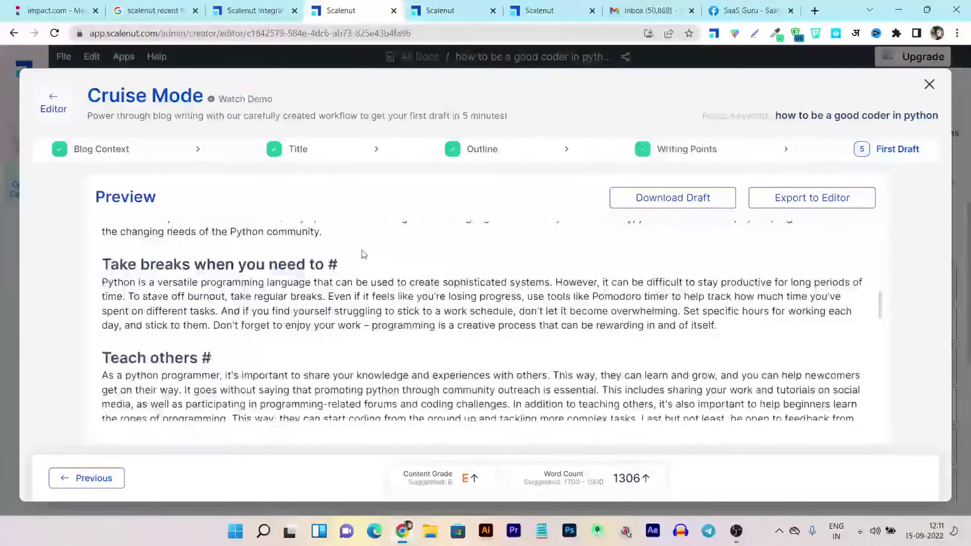
{"action": "scroll", "coordinate": [345, 274], "scroll_direction": "down", "scroll_amount": 3}
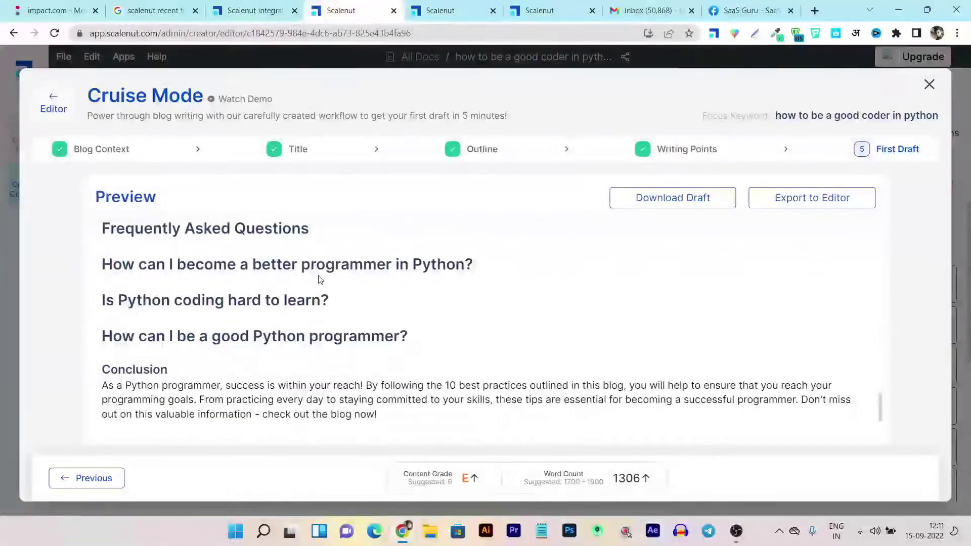
{"action": "scroll", "coordinate": [472, 306], "scroll_direction": "up", "scroll_amount": 5}
{"action": "scroll", "coordinate": [474, 298], "scroll_direction": "up", "scroll_amount": 10}
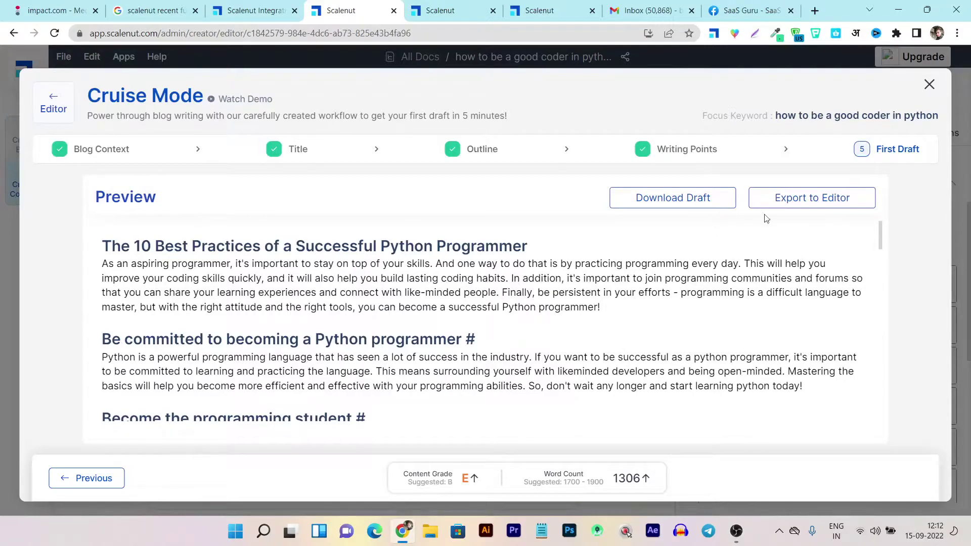
- Export the first draft to the editor and return to the Scalenut dashboard
{"action": "left_click", "coordinate": [810, 200]}
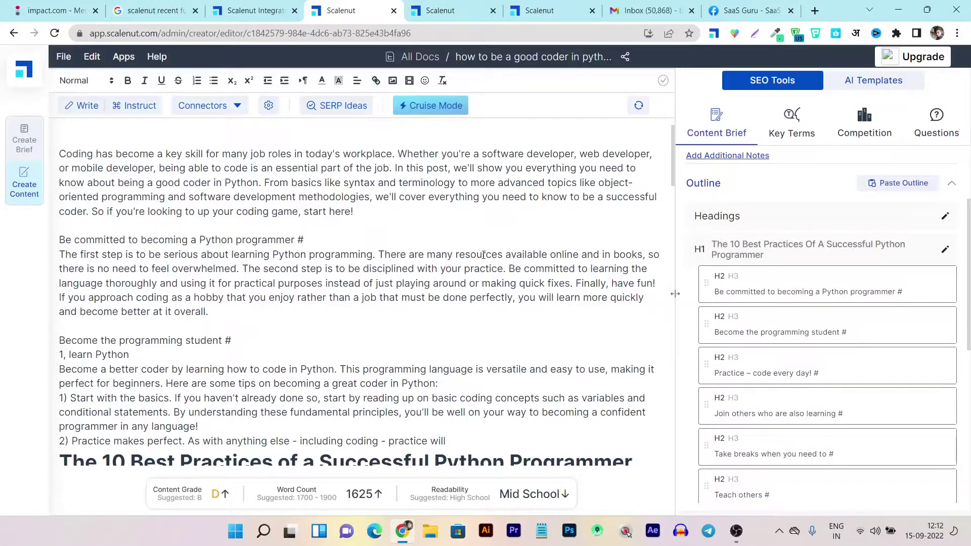
{"action": "left_click", "coordinate": [25, 75]}
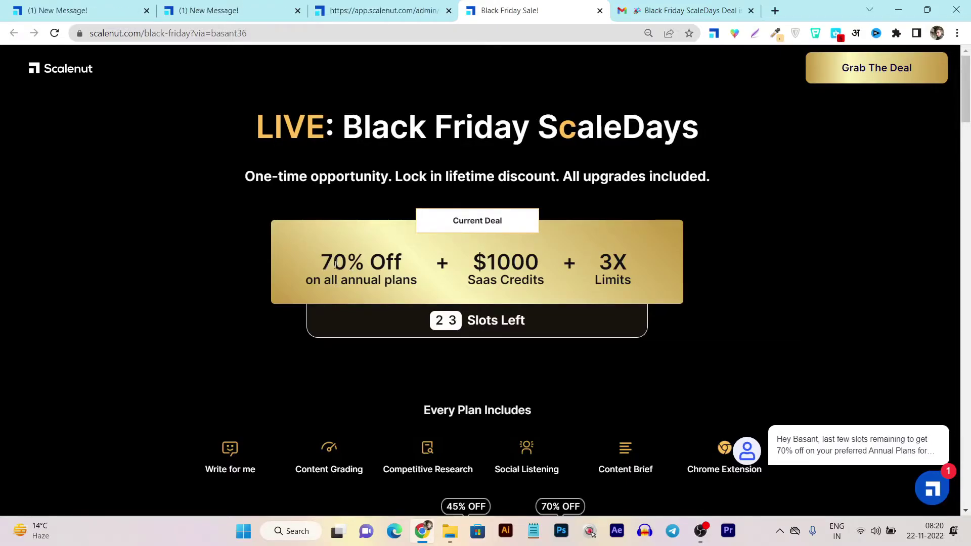
{"action": "scroll", "coordinate": [400, 265], "scroll_direction": "down", "scroll_amount": 2}
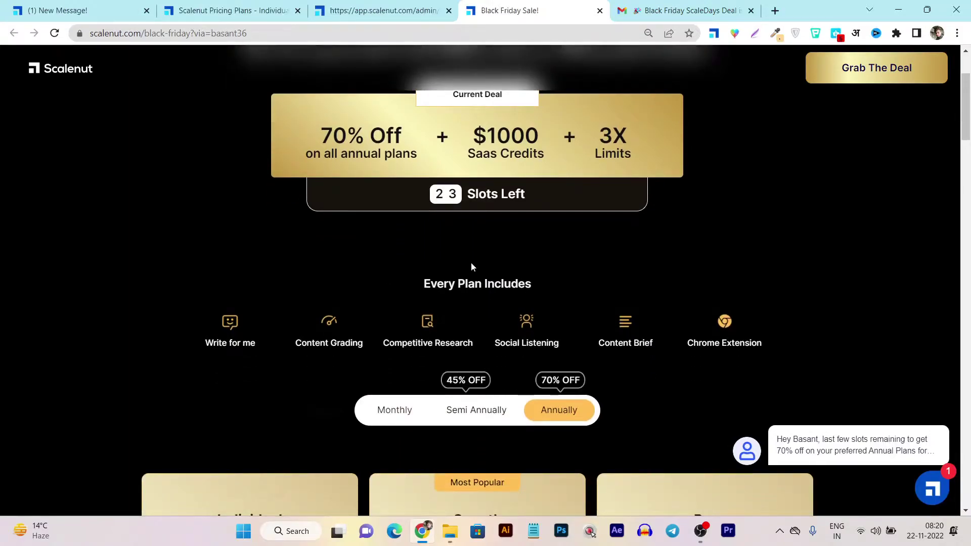
{"action": "scroll", "coordinate": [471, 263], "scroll_direction": "down", "scroll_amount": 1}
{"action": "scroll", "coordinate": [495, 291], "scroll_direction": "up", "scroll_amount": 2}
{"action": "scroll", "coordinate": [455, 263], "scroll_direction": "down", "scroll_amount": 1}
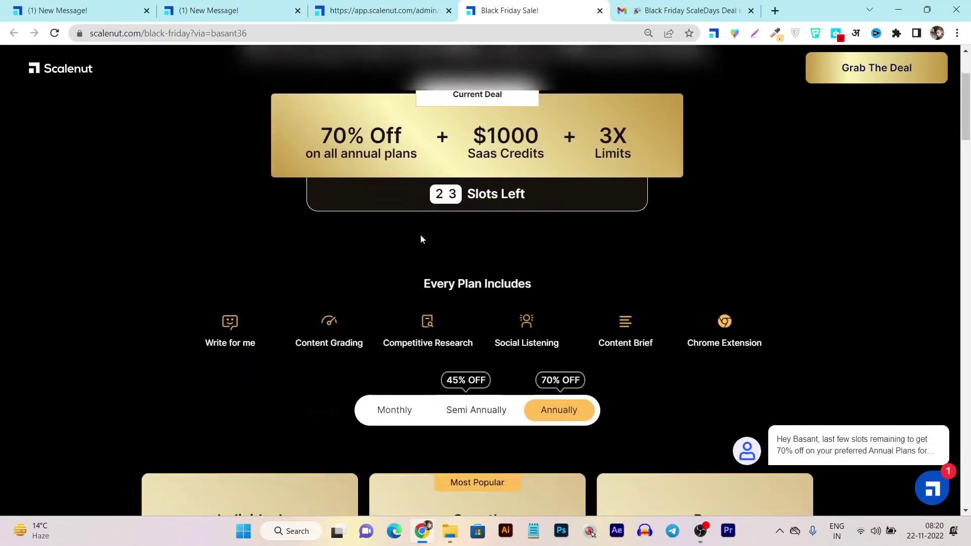
{"action": "scroll", "coordinate": [372, 242], "scroll_direction": "down", "scroll_amount": 2}
{"action": "scroll", "coordinate": [389, 300], "scroll_direction": "down", "scroll_amount": 2}
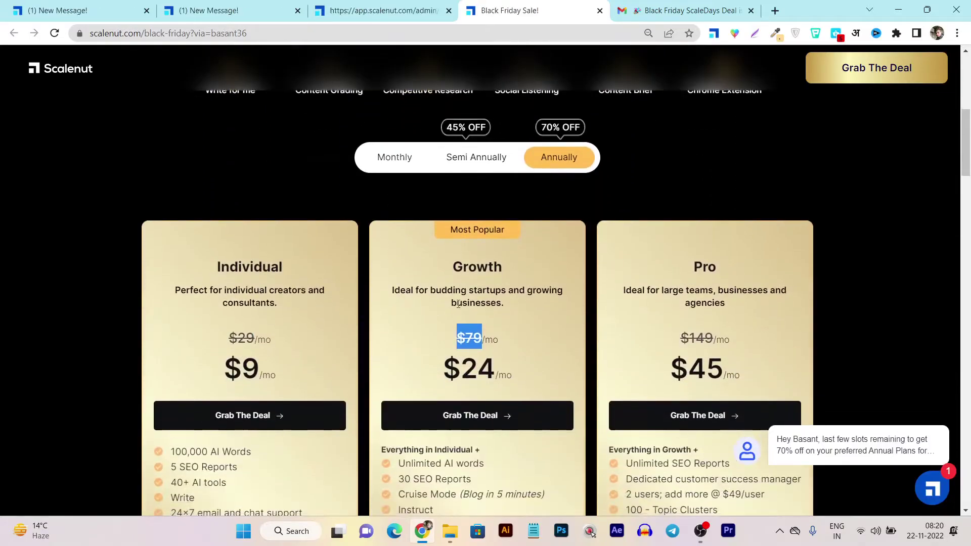
{"action": "left_click", "coordinate": [420, 349]}
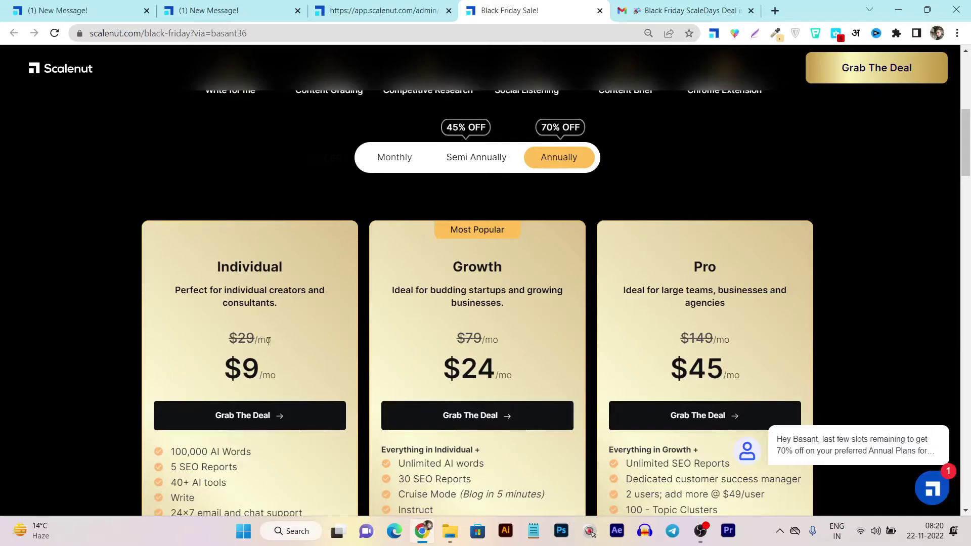
{"action": "scroll", "coordinate": [261, 292], "scroll_direction": "down", "scroll_amount": 1}
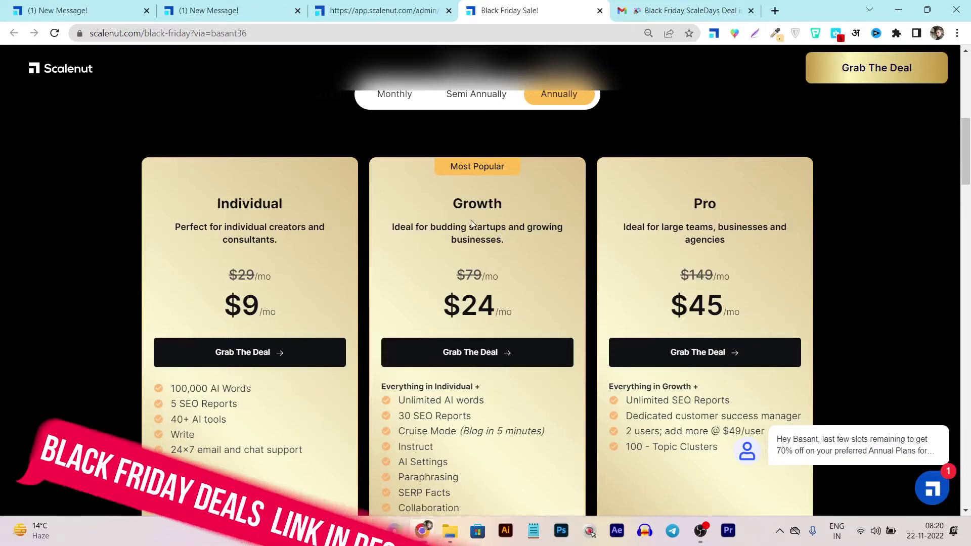
{"action": "left_click_drag", "start_coordinate": [460, 305], "coordinate": [490, 303]}
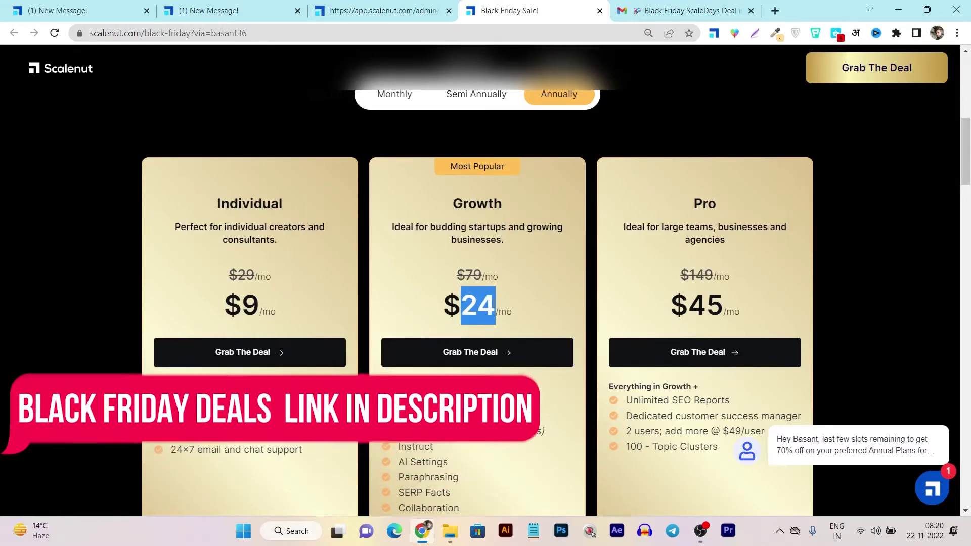
{"action": "scroll", "coordinate": [520, 312], "scroll_direction": "up", "scroll_amount": 4}
{"action": "scroll", "coordinate": [476, 332], "scroll_direction": "down", "scroll_amount": 4}
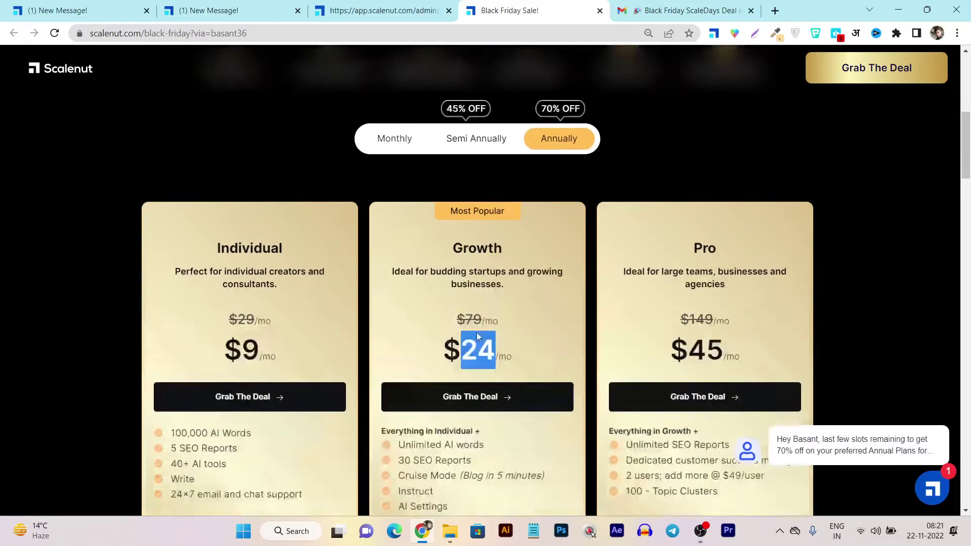
{"action": "left_click", "coordinate": [520, 314]}
{"action": "scroll", "coordinate": [522, 304], "scroll_direction": "down", "scroll_amount": 3}
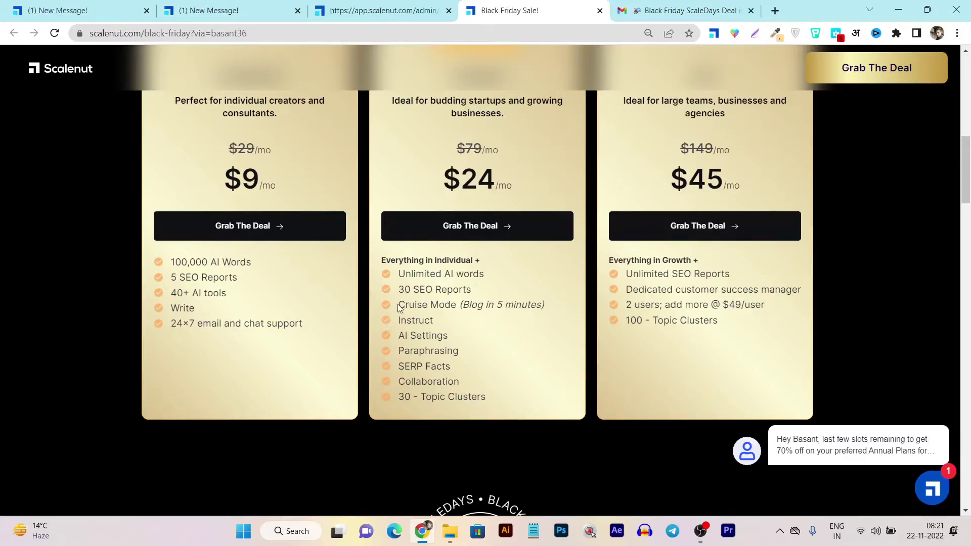
{"action": "scroll", "coordinate": [513, 372], "scroll_direction": "up", "scroll_amount": 7}
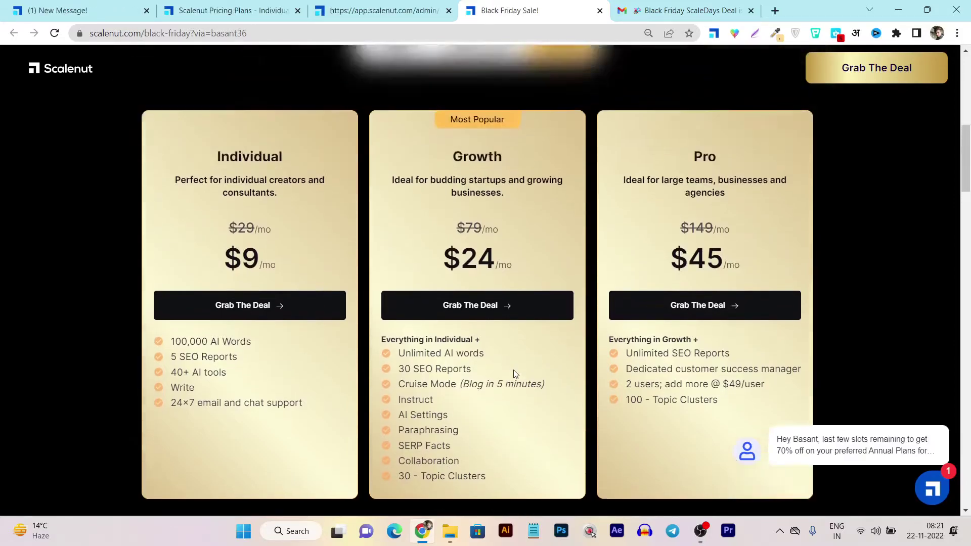
{"action": "scroll", "coordinate": [514, 374], "scroll_direction": "up", "scroll_amount": 3}
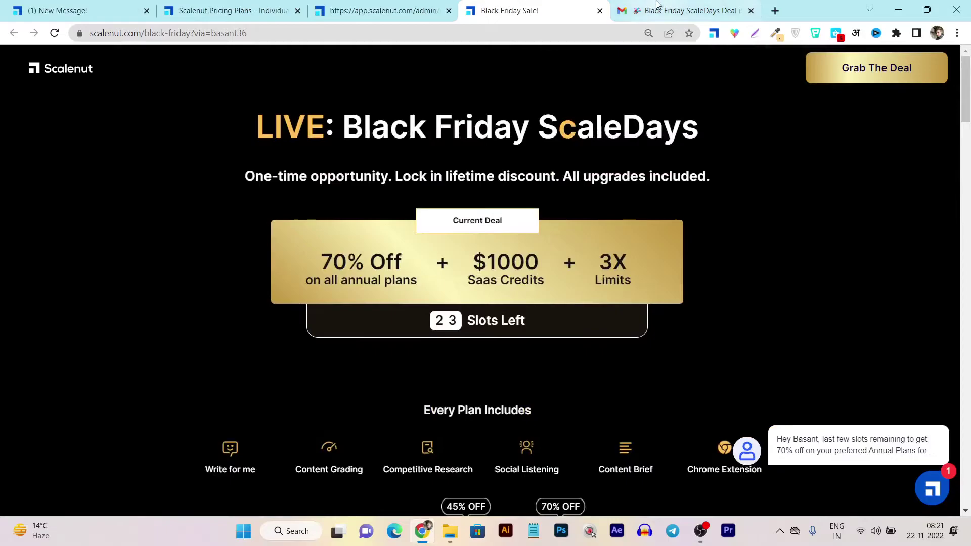
{"action": "key", "text": "ctrl+Tab"}
{"action": "scroll", "coordinate": [514, 325], "scroll_direction": "up", "scroll_amount": 1}
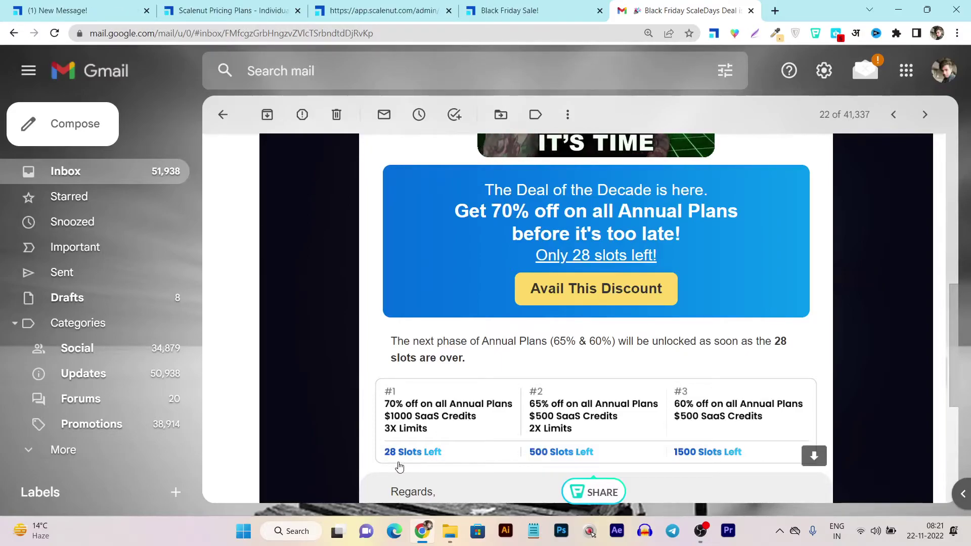
{"action": "left_click", "coordinate": [400, 466]}
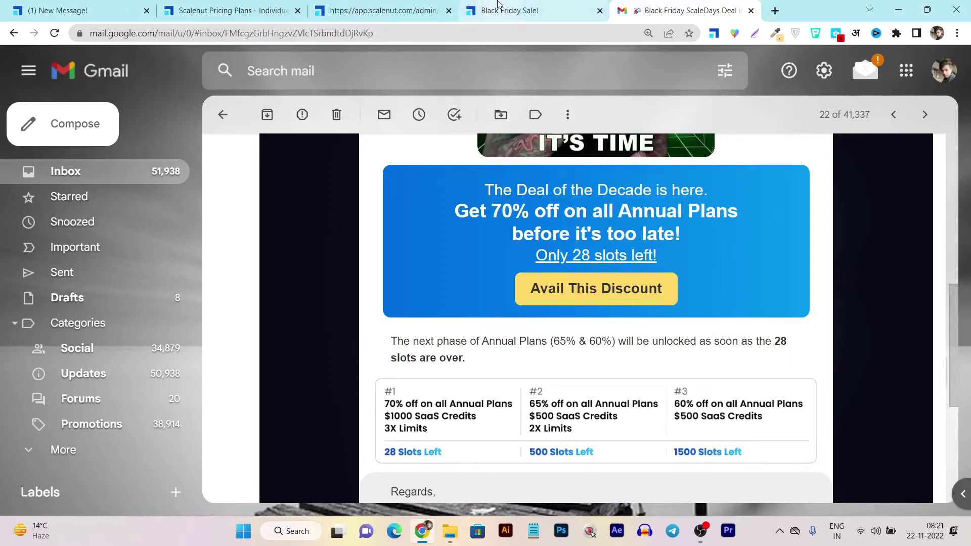
{"action": "left_click", "coordinate": [712, 9]}
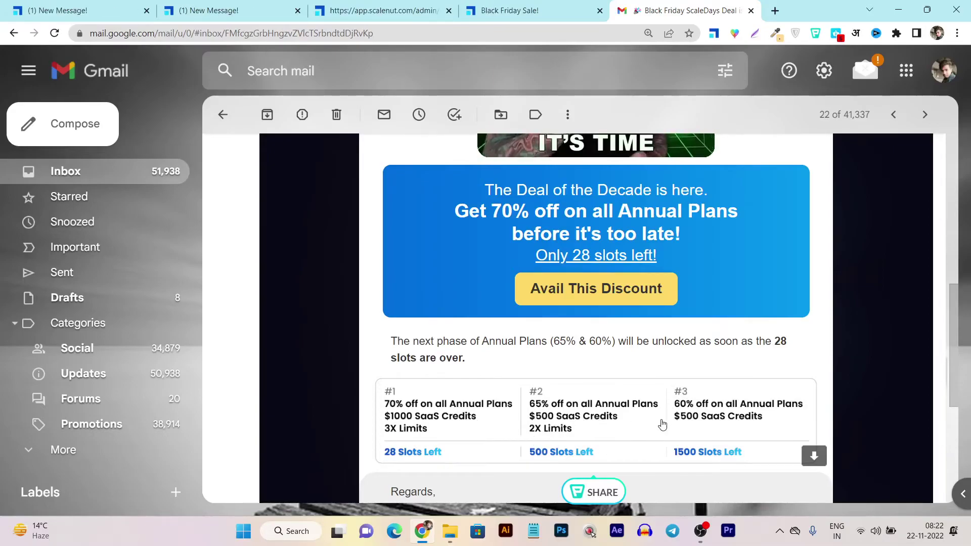
{"action": "left_click", "coordinate": [505, 5]}
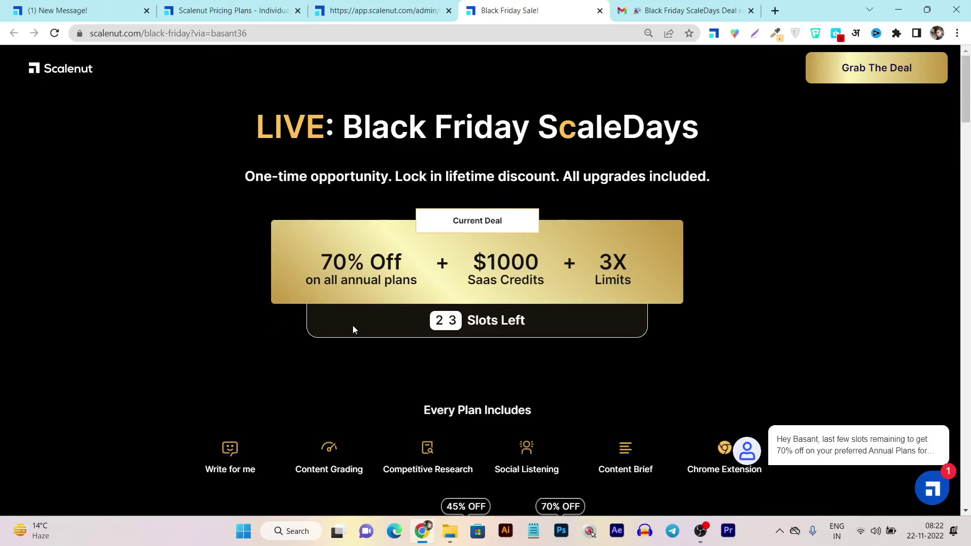
{"action": "scroll", "coordinate": [349, 327], "scroll_direction": "down", "scroll_amount": 4}
{"action": "scroll", "coordinate": [384, 197], "scroll_direction": "up", "scroll_amount": 4}
{"action": "scroll", "coordinate": [421, 350], "scroll_direction": "down", "scroll_amount": 5}
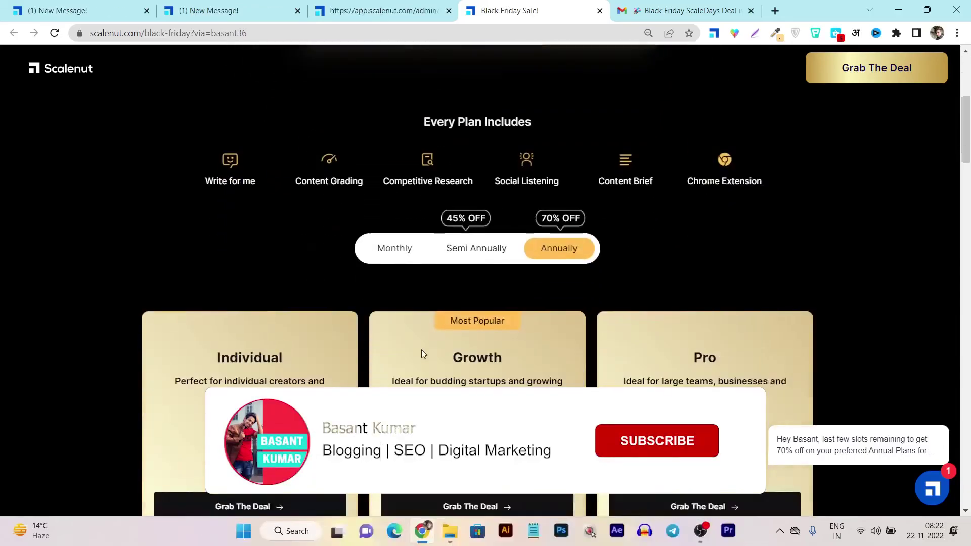
{"action": "scroll", "coordinate": [423, 353], "scroll_direction": "down", "scroll_amount": 8}
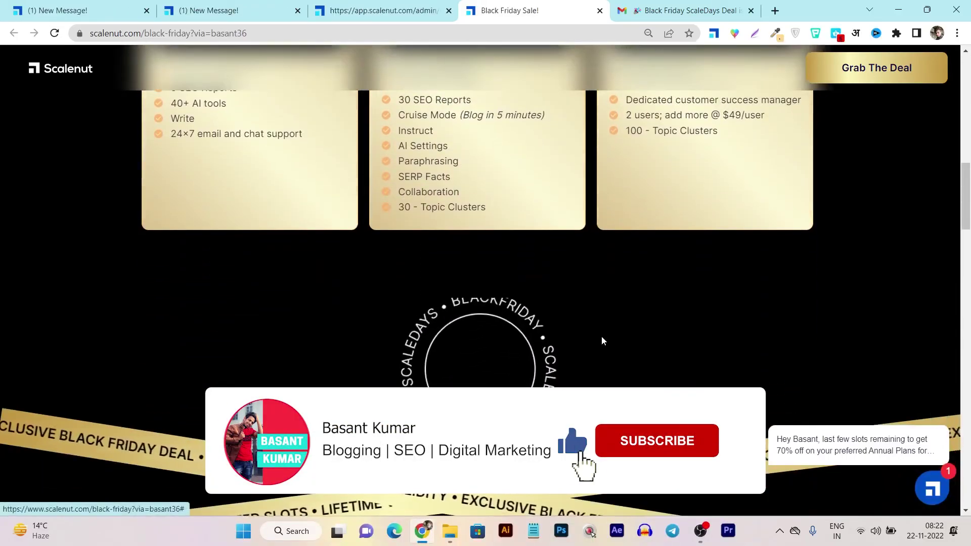
{"action": "scroll", "coordinate": [602, 341], "scroll_direction": "up", "scroll_amount": 3}
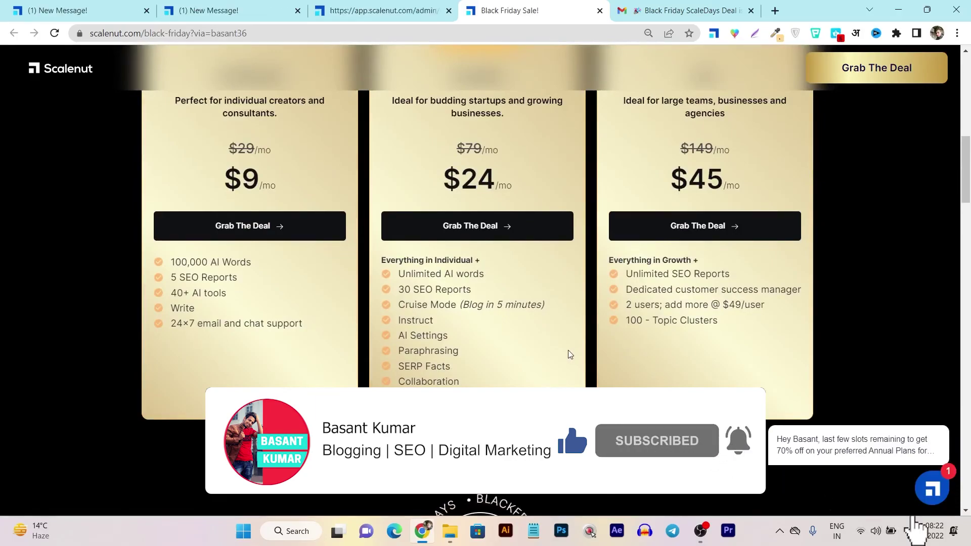
{"action": "scroll", "coordinate": [568, 353], "scroll_direction": "up", "scroll_amount": 1}
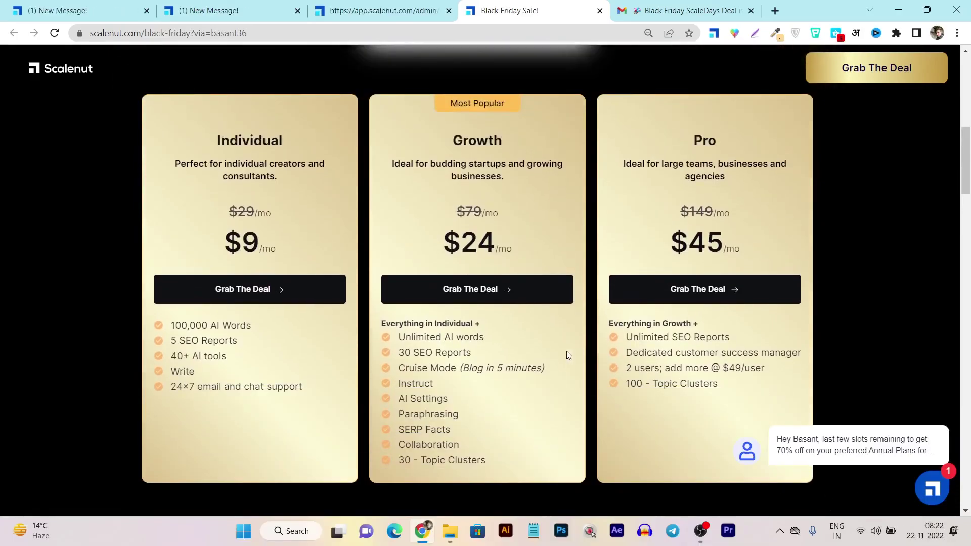